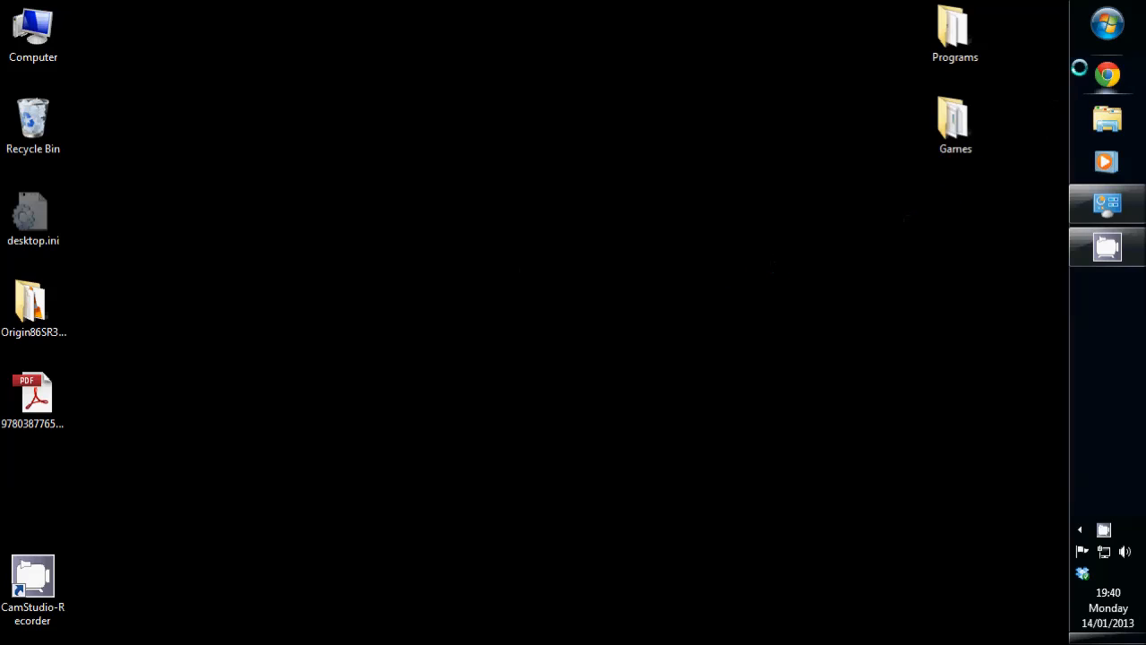
Step: Reach the Network Connections adapter list via Start search and Network and Sharing Center
{"action": "left_click", "coordinate": [1107, 25]}
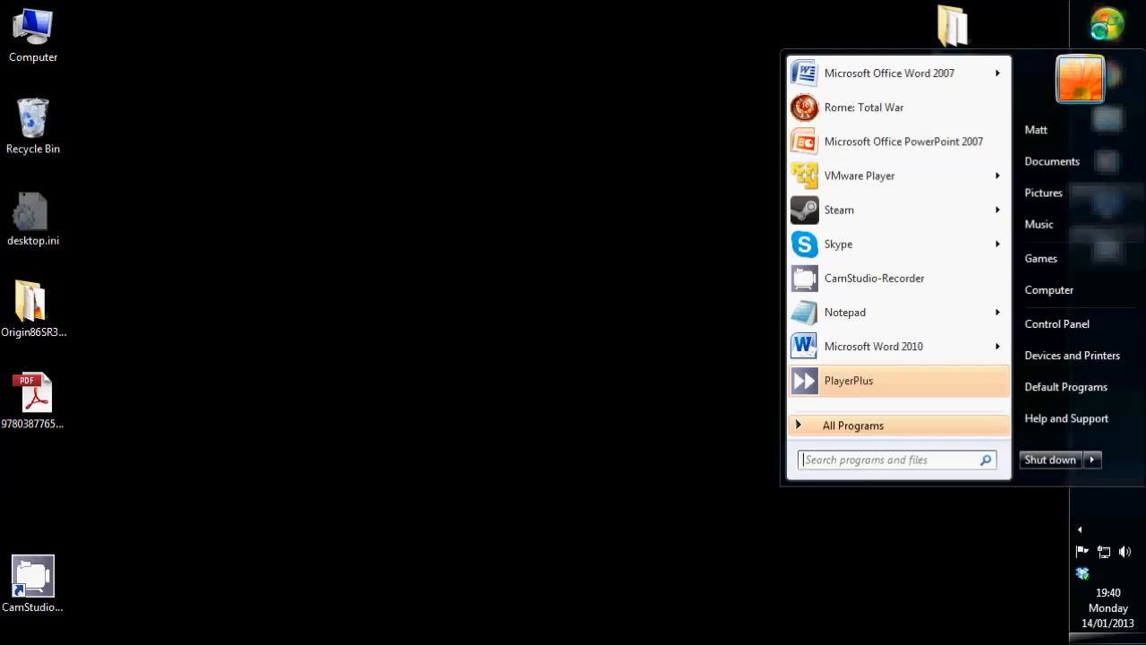
{"action": "type", "text": "netwo"}
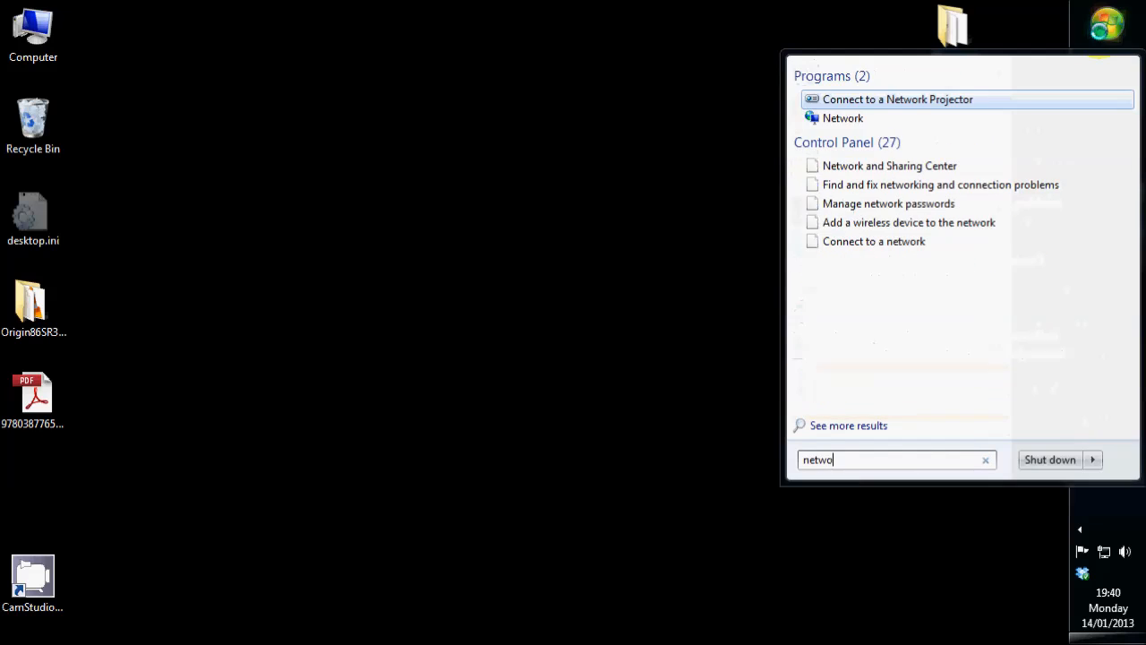
{"action": "type", "text": "rk"}
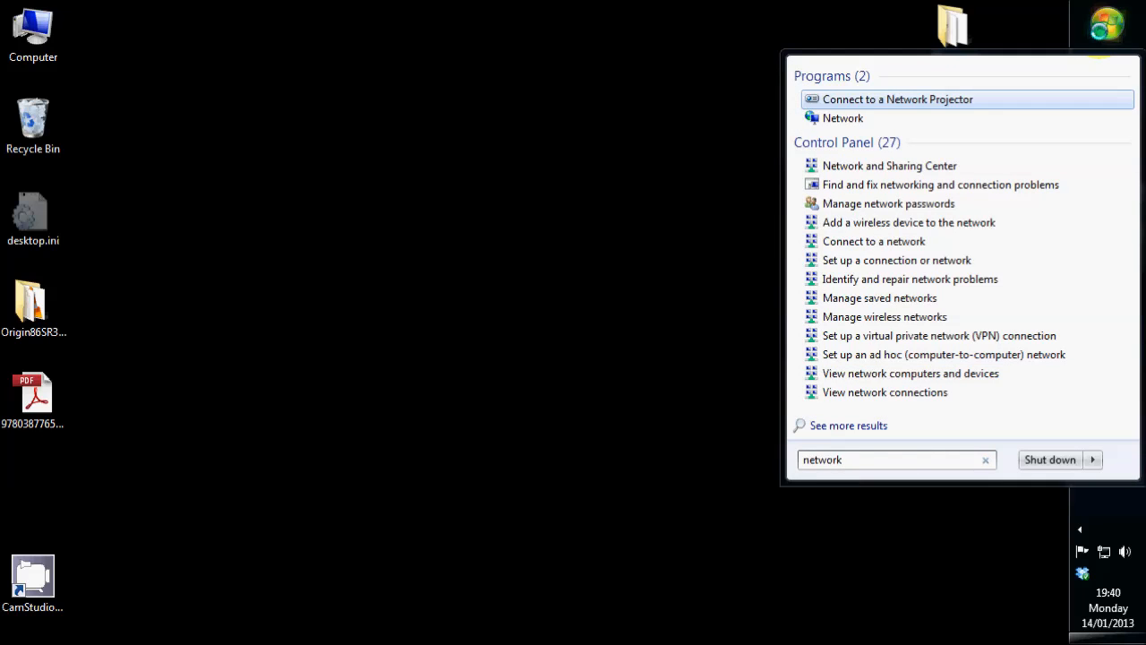
{"action": "left_click", "coordinate": [934, 164]}
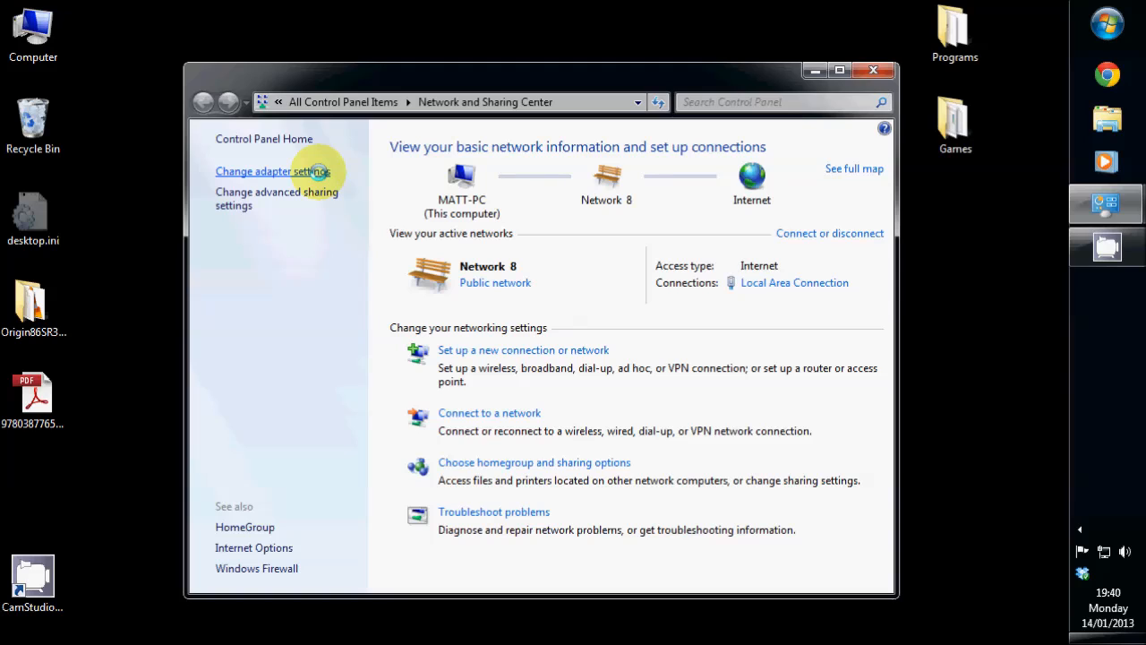
{"action": "left_click", "coordinate": [320, 171]}
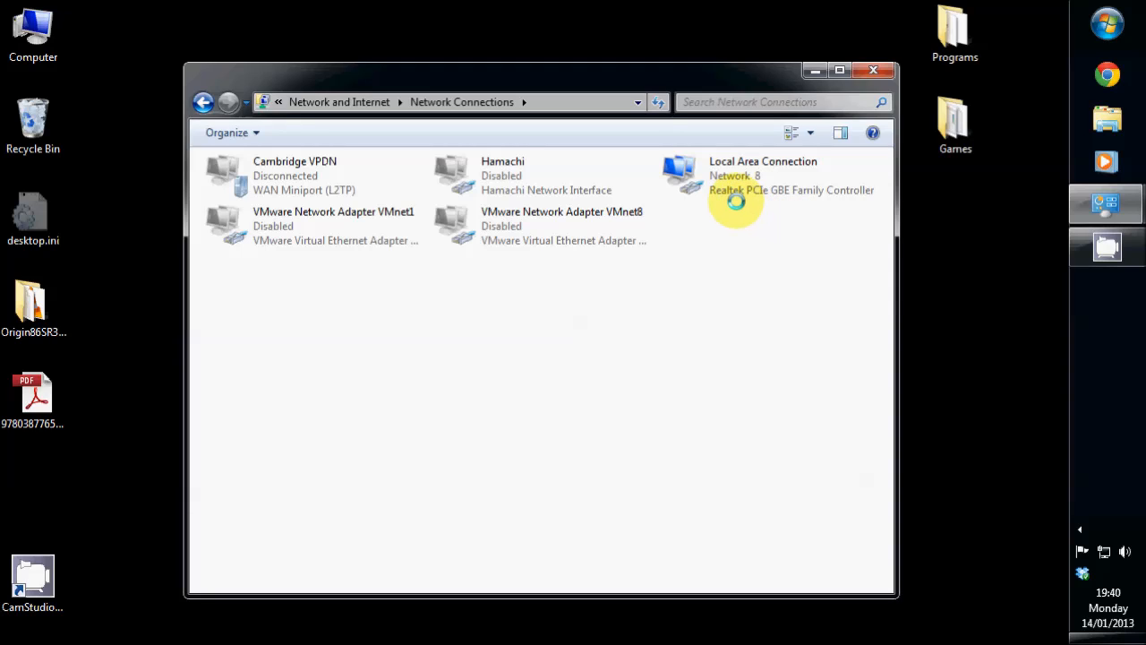
Step: Bring up the Properties dialog for Local Area Connection from its context menu
{"action": "right_click", "coordinate": [734, 176]}
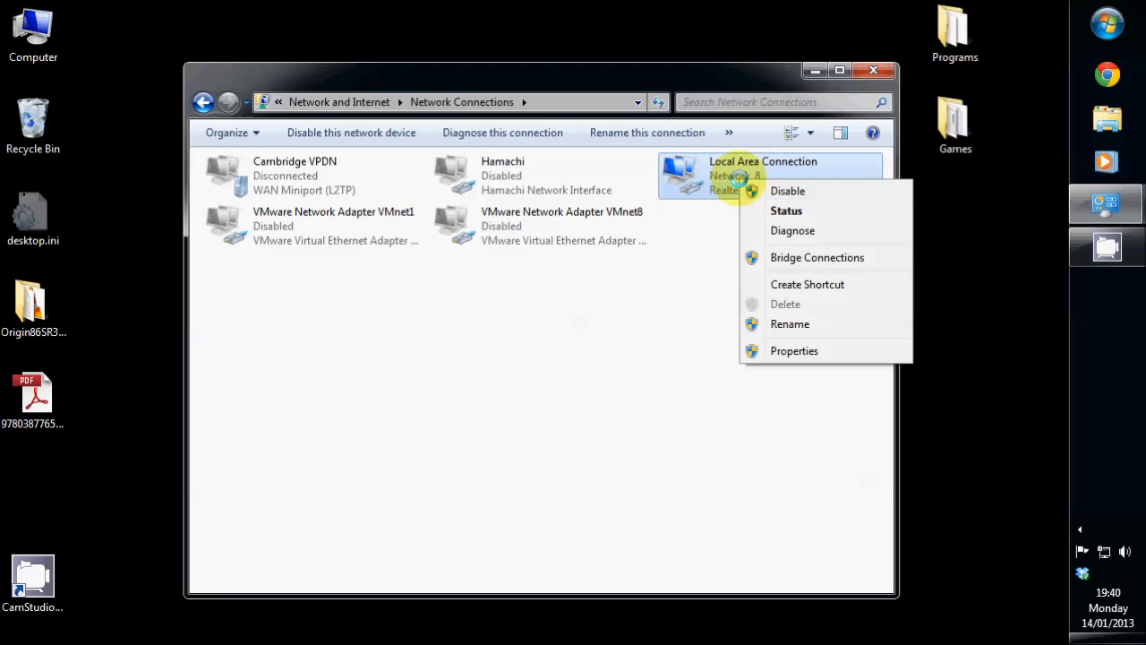
{"action": "left_click", "coordinate": [794, 351]}
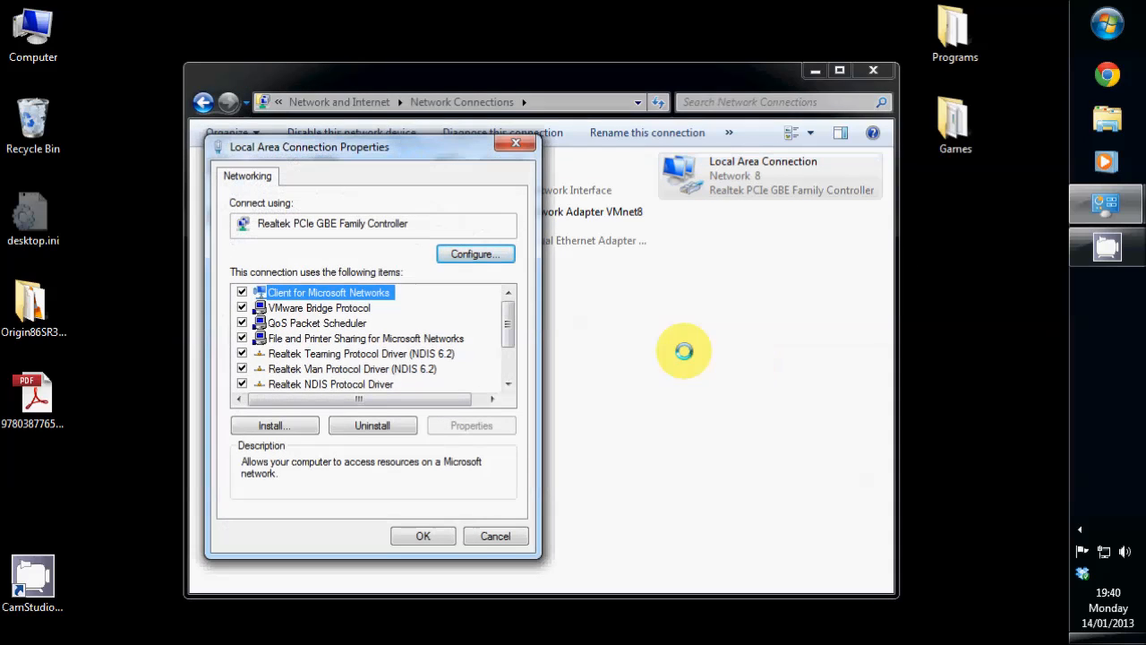
{"action": "left_click_drag", "start_coordinate": [506, 331], "coordinate": [504, 350]}
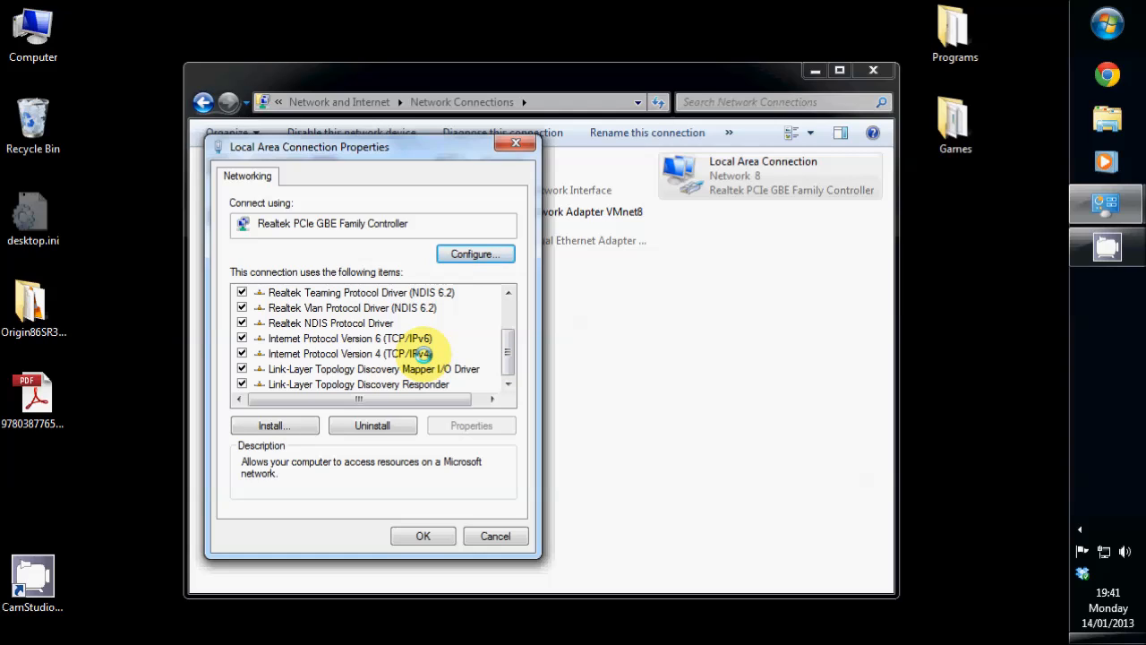
Step: Enter the Internet Protocol Version 4 (TCP/IPv4) properties for the connection
{"action": "left_click", "coordinate": [421, 354]}
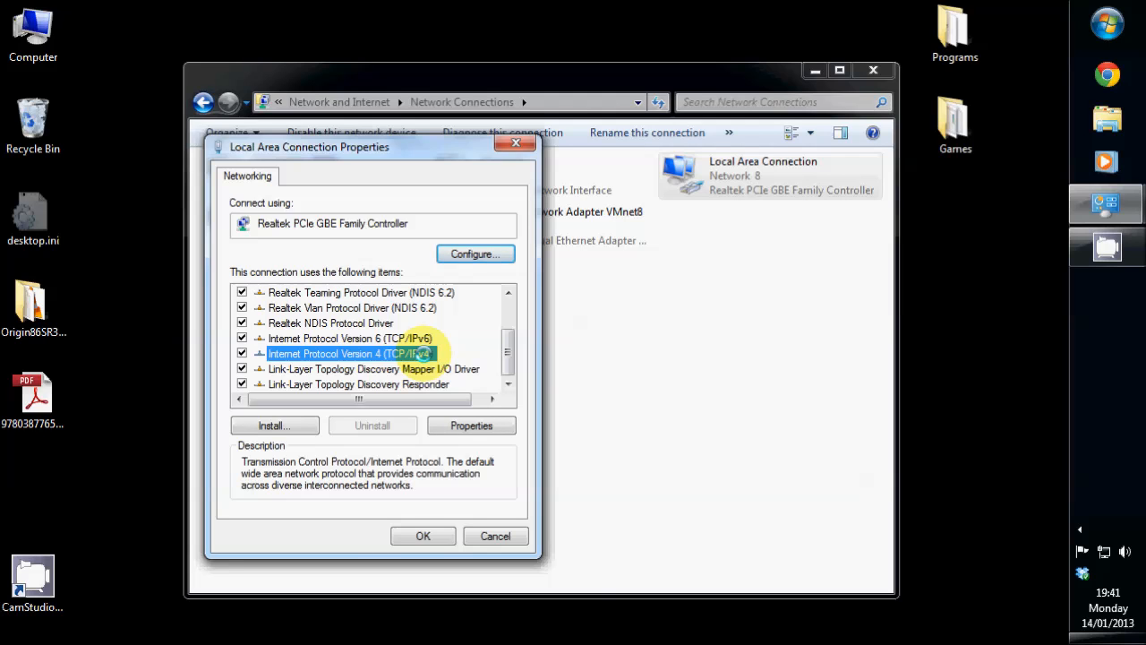
{"action": "double_click", "coordinate": [421, 354]}
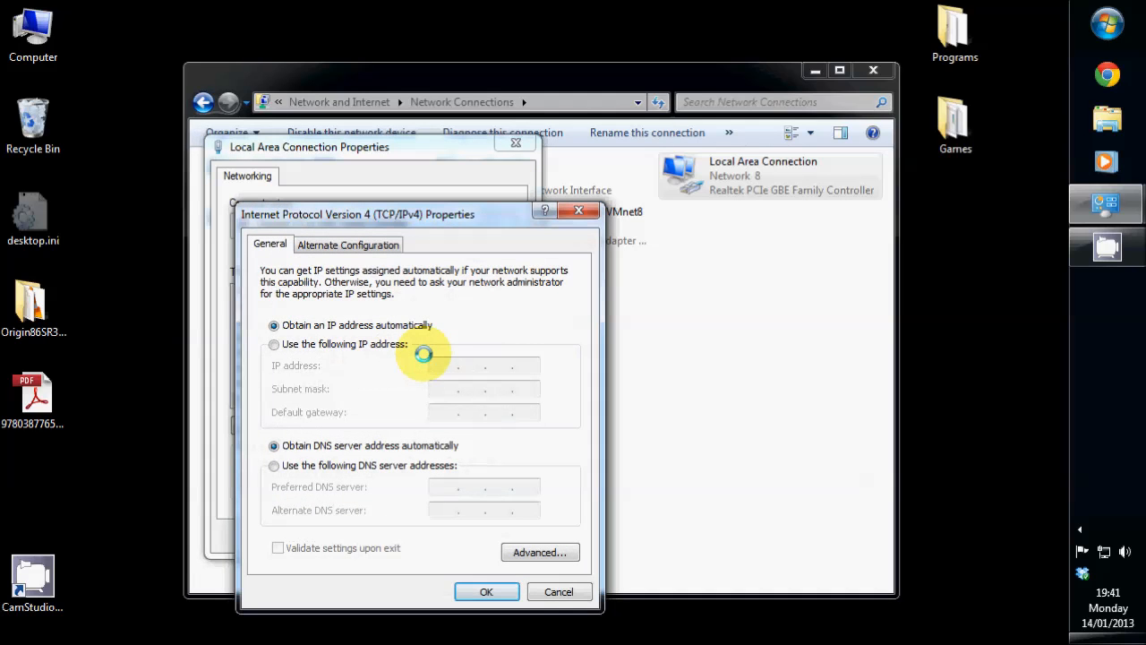
Step: Assign static IP 131.111.243.198 with auto-filled subnet mask 255.255.0.0
{"action": "left_click", "coordinate": [384, 343]}
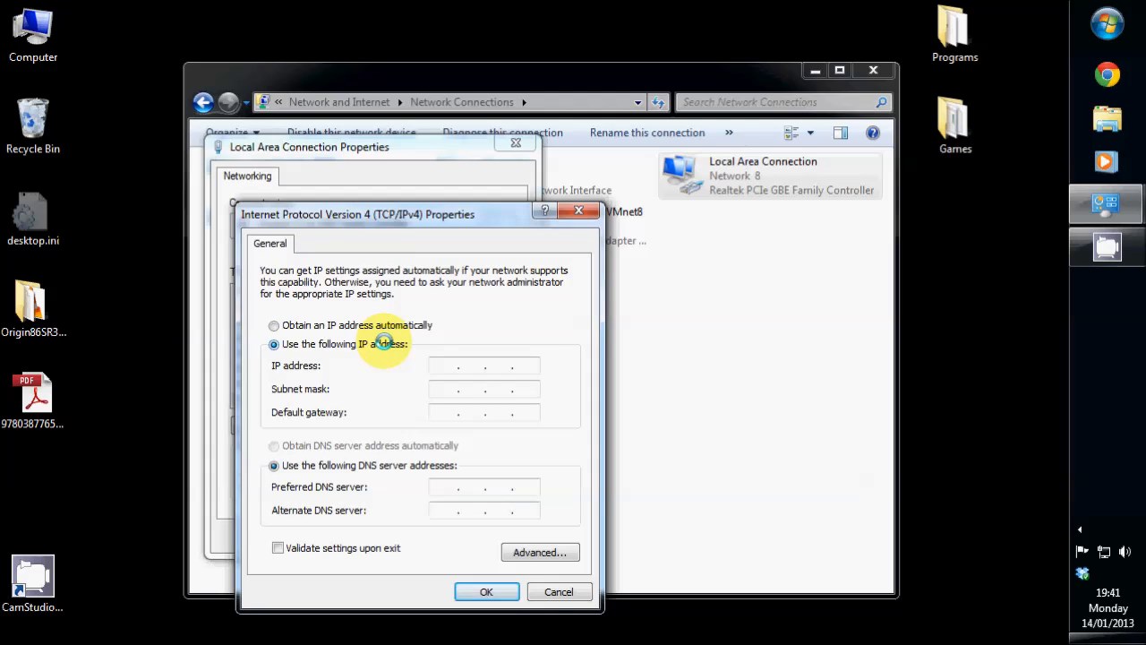
{"action": "left_click", "coordinate": [441, 367]}
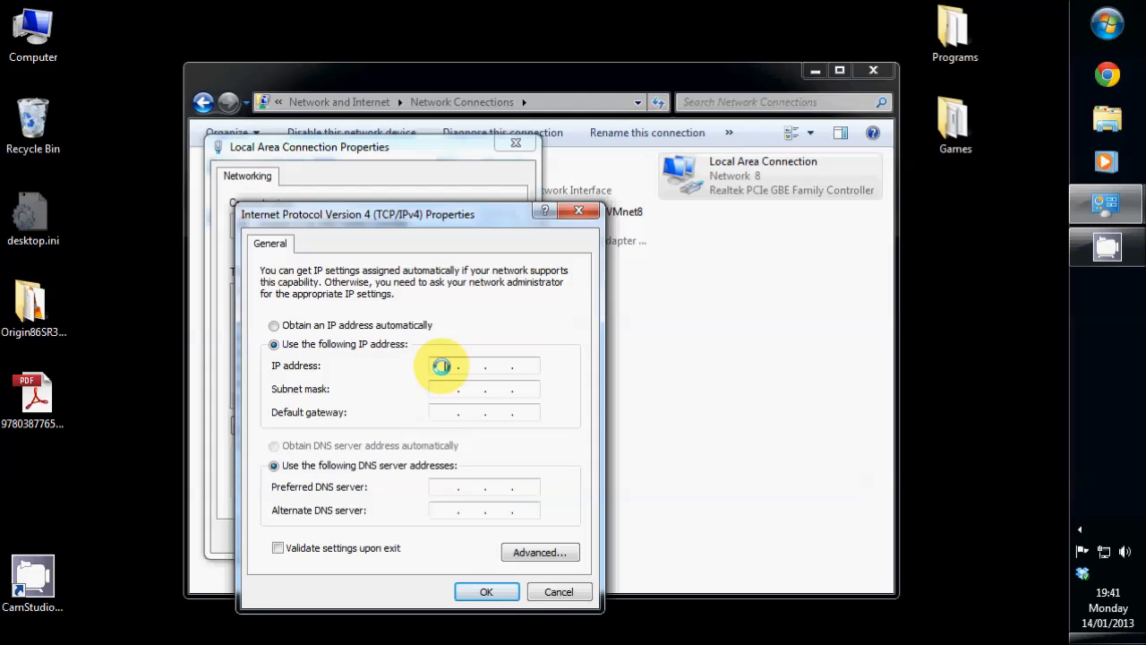
{"action": "type", "text": "131 . "}
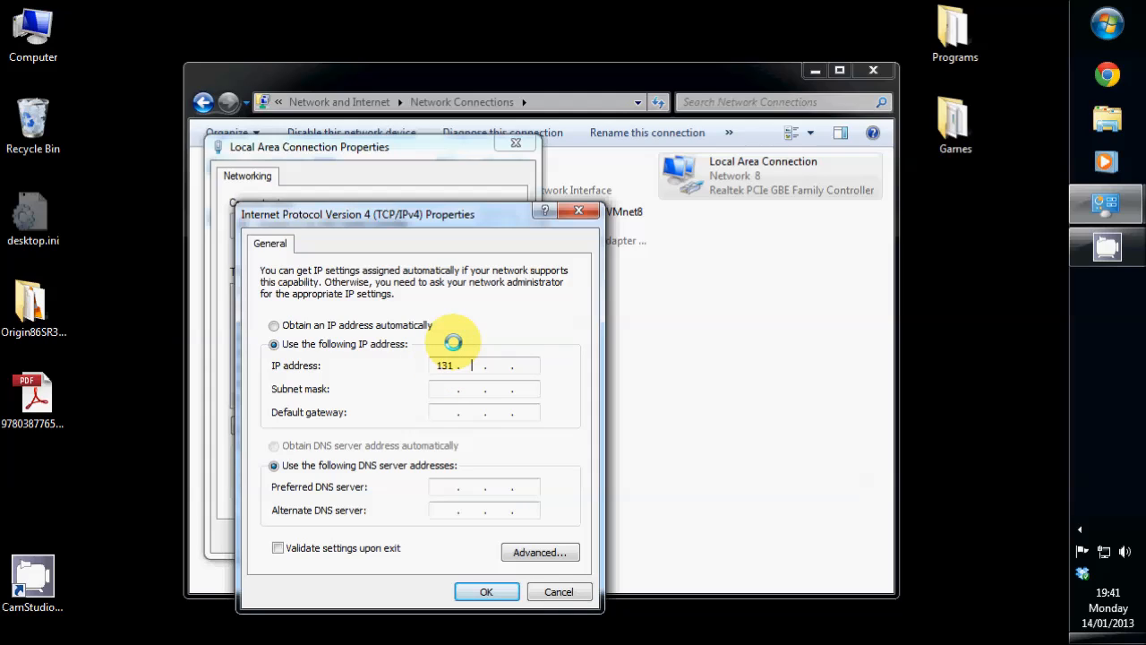
{"action": "type", "text": "111 . 243 . "}
{"action": "type", "text": "198"}
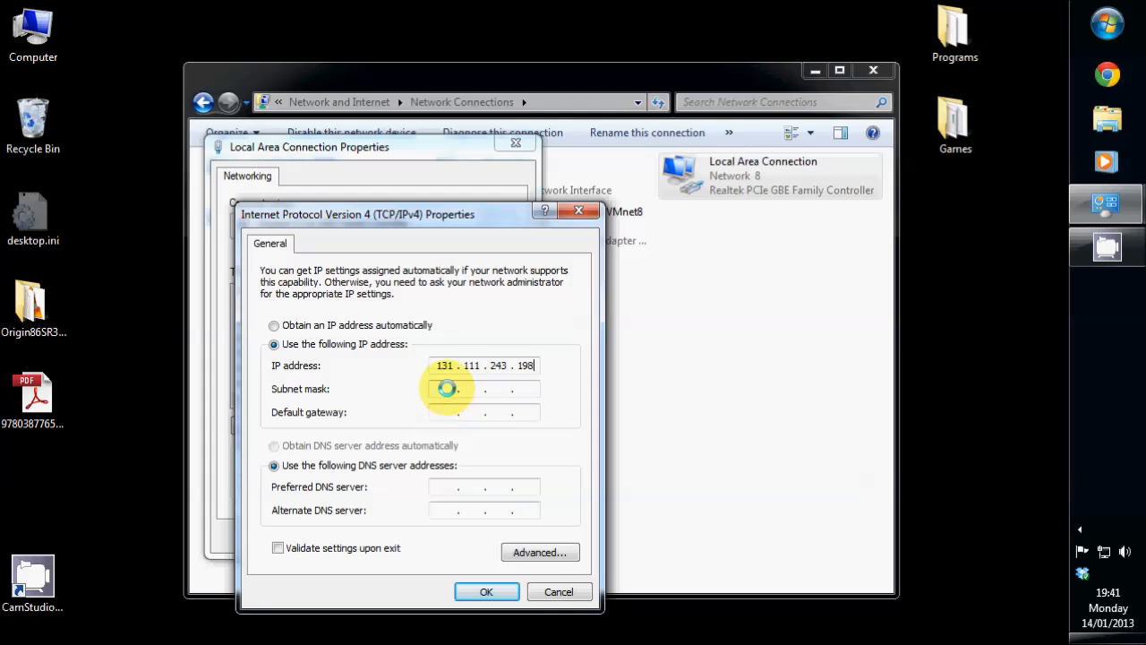
{"action": "left_click", "coordinate": [448, 391]}
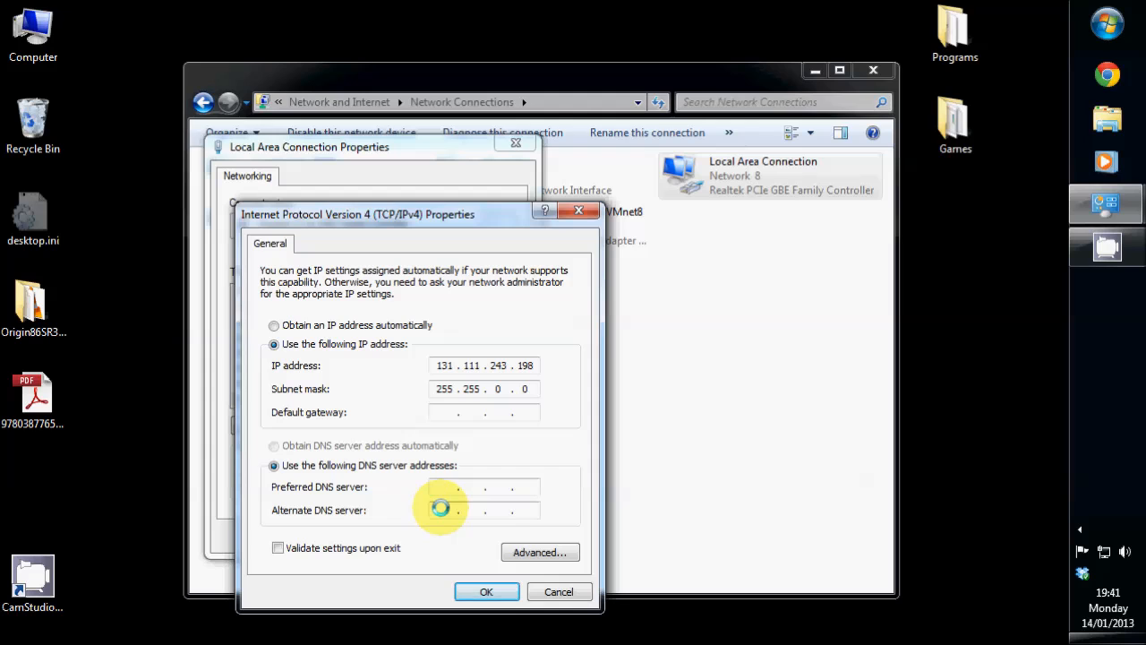
Step: Confirm the IPv4 and connection properties and close the Network Connections window
{"action": "left_click", "coordinate": [477, 591]}
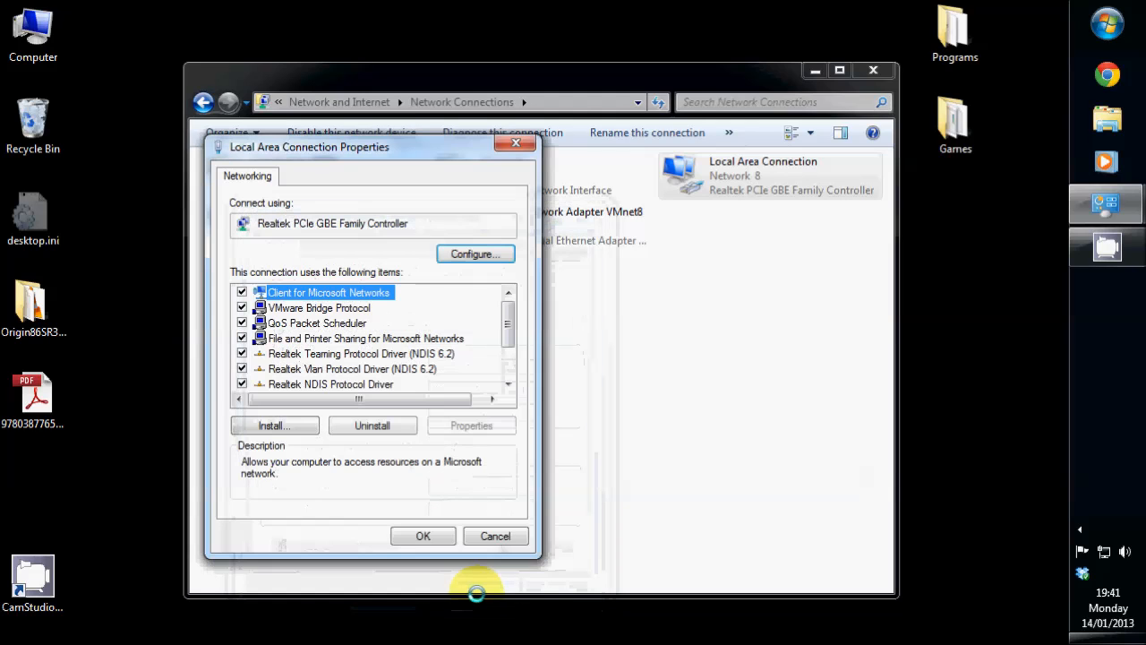
{"action": "left_click", "coordinate": [430, 534]}
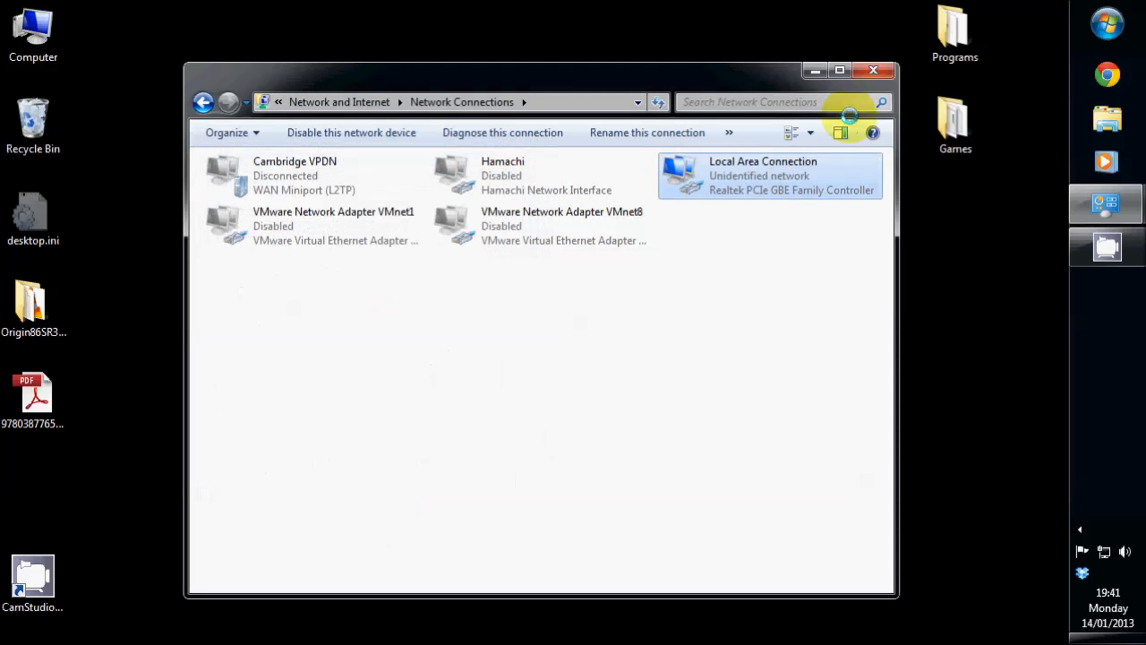
{"action": "left_click", "coordinate": [874, 70]}
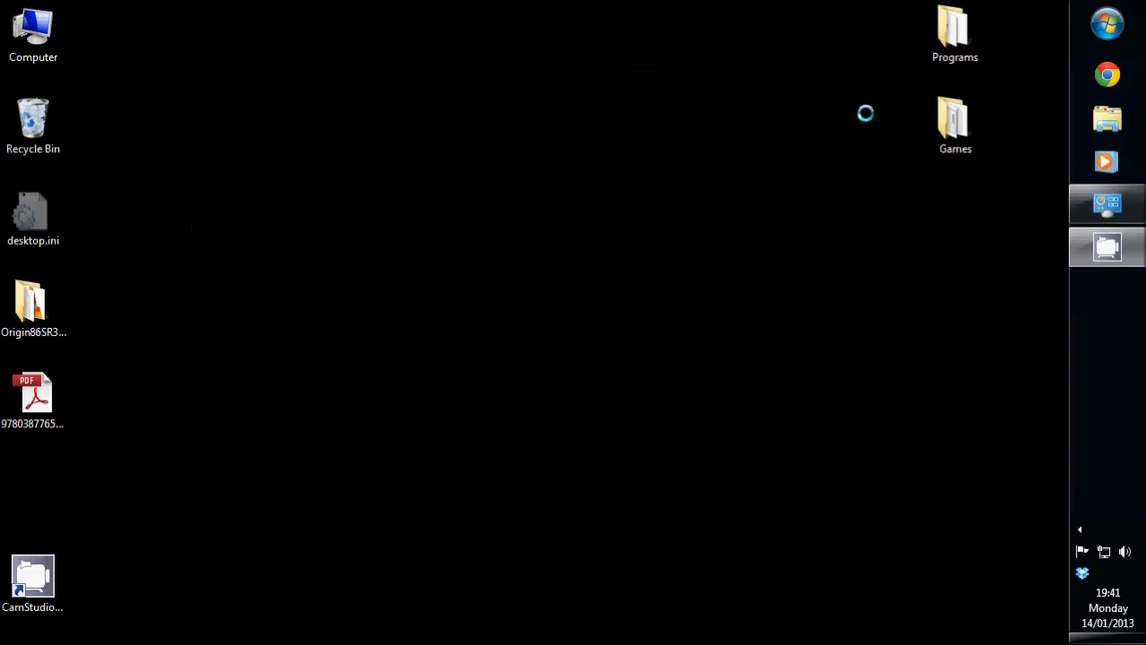